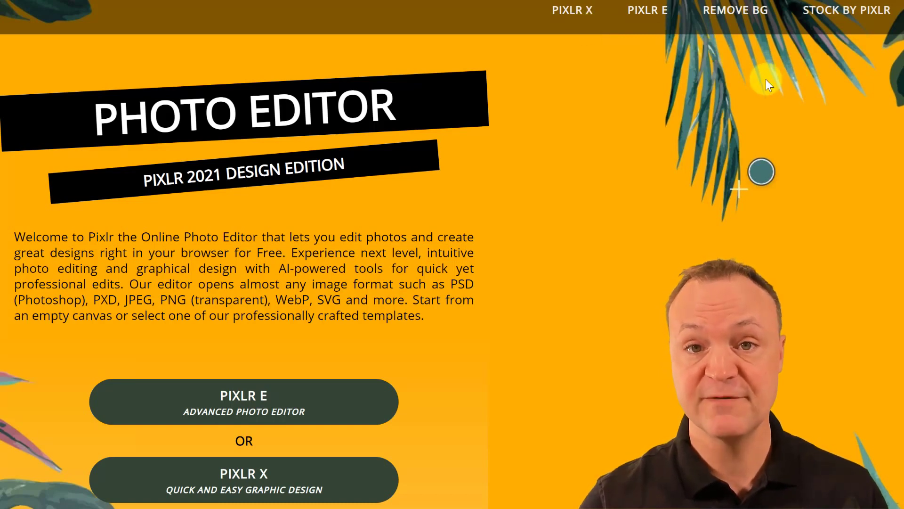
Open the REMOVE BG page from the Pixlr home page's top navigation.
{"action": "left_click", "coordinate": [740, 13]}
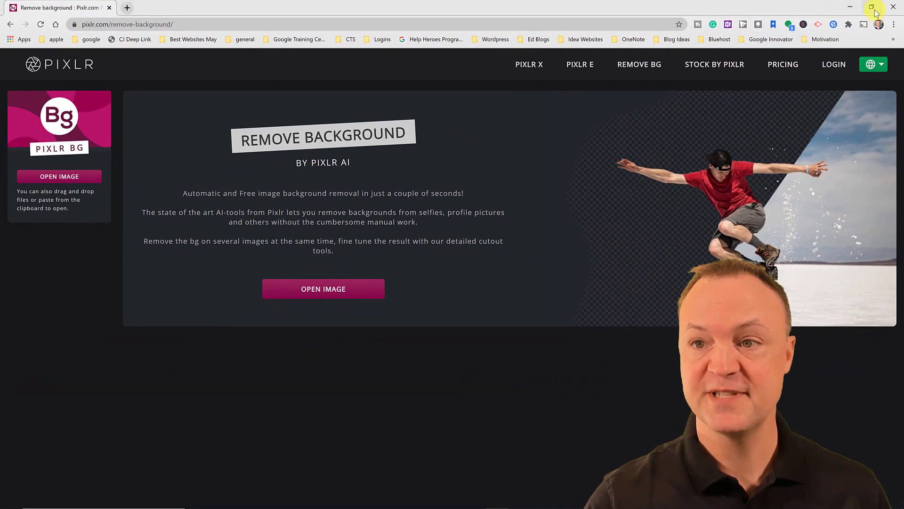
Restore down the Chrome window so the desktop image files show beside the page.
{"action": "left_click", "coordinate": [873, 8]}
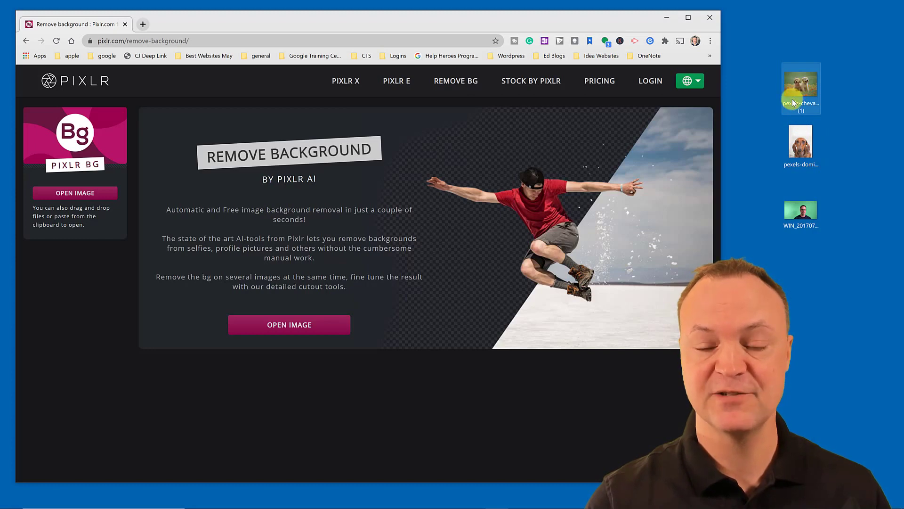
Cut out the man from the green-screen webcam photo and download it as pixlr-bg-result (2).png.
{"action": "double_click", "coordinate": [803, 214]}
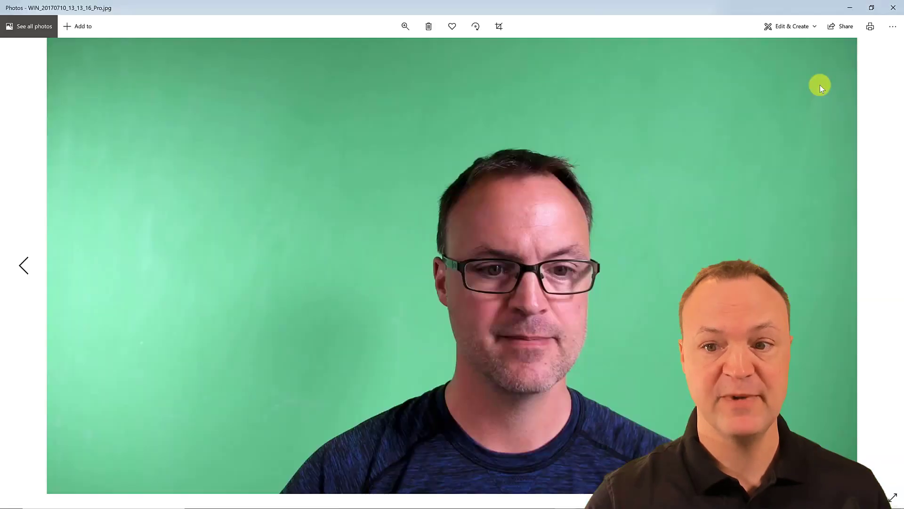
{"action": "left_click", "coordinate": [893, 6]}
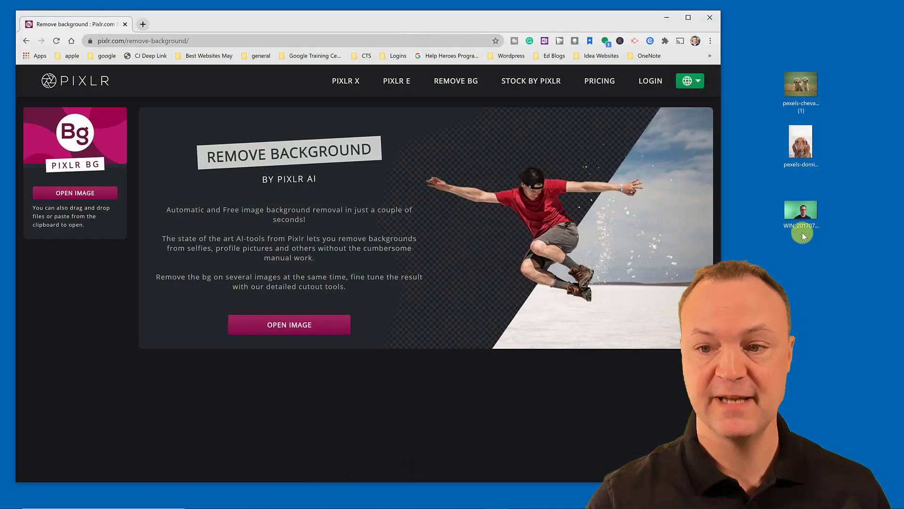
{"action": "left_click_drag", "start_coordinate": [801, 211], "coordinate": [499, 328]}
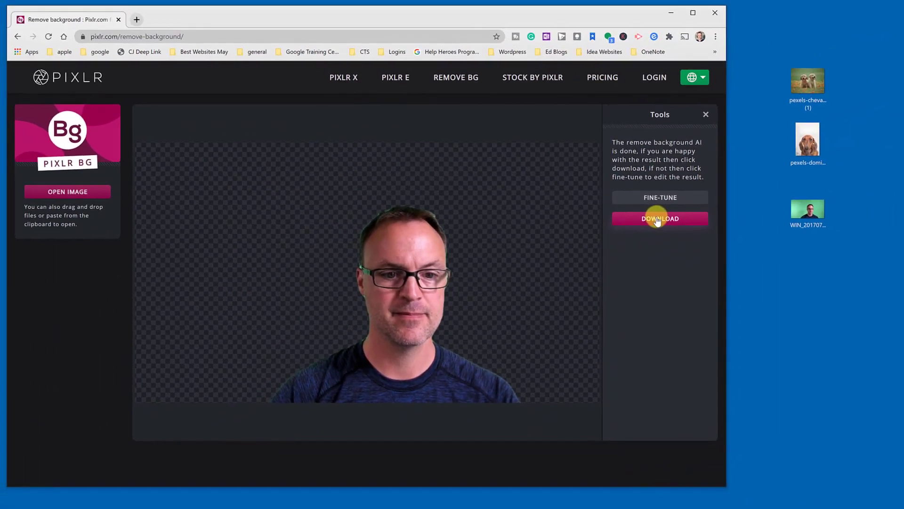
{"action": "left_click", "coordinate": [658, 220]}
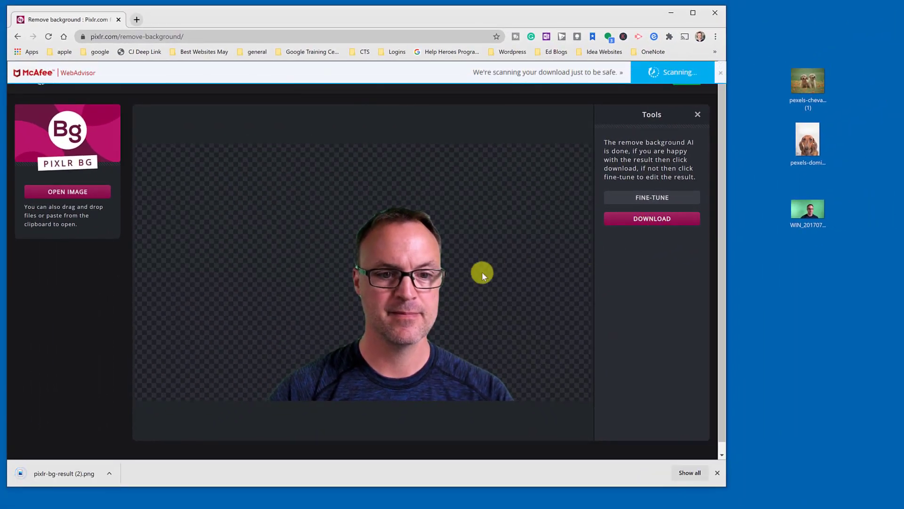
{"action": "left_click", "coordinate": [73, 473]}
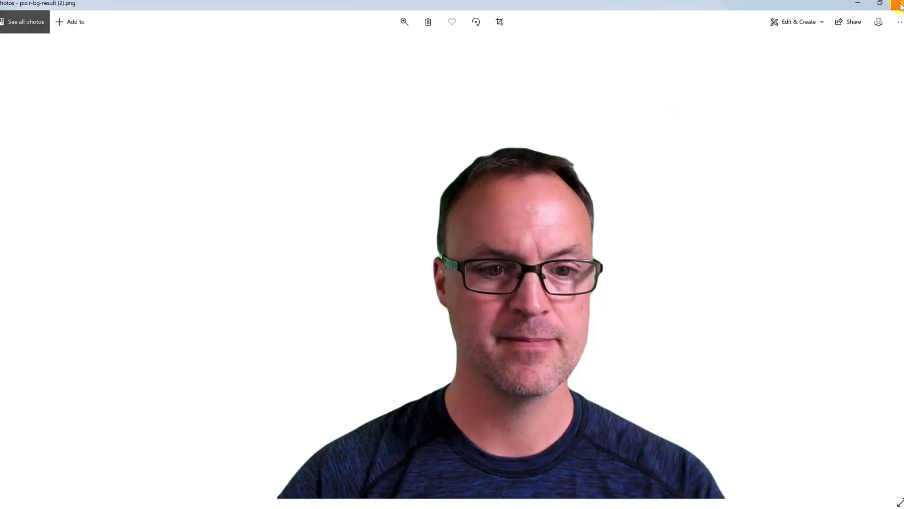
{"action": "left_click", "coordinate": [900, 6]}
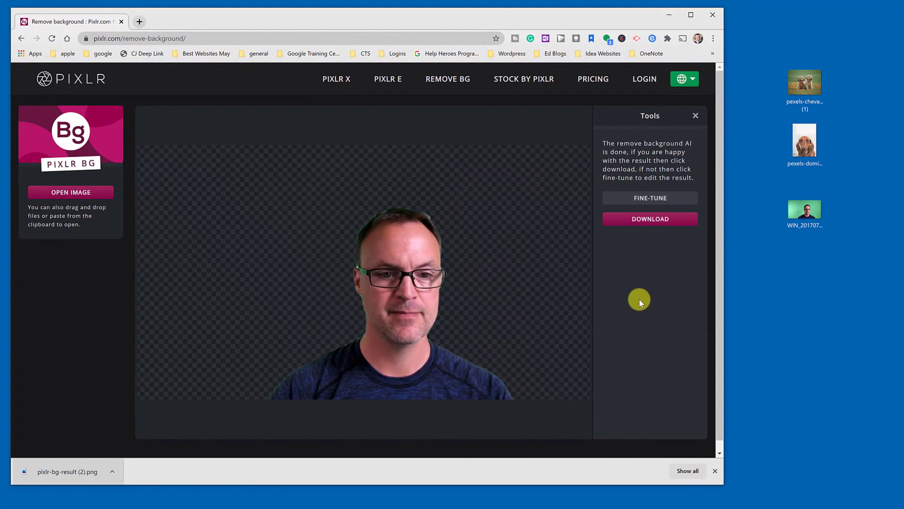
{"action": "left_click", "coordinate": [807, 142]}
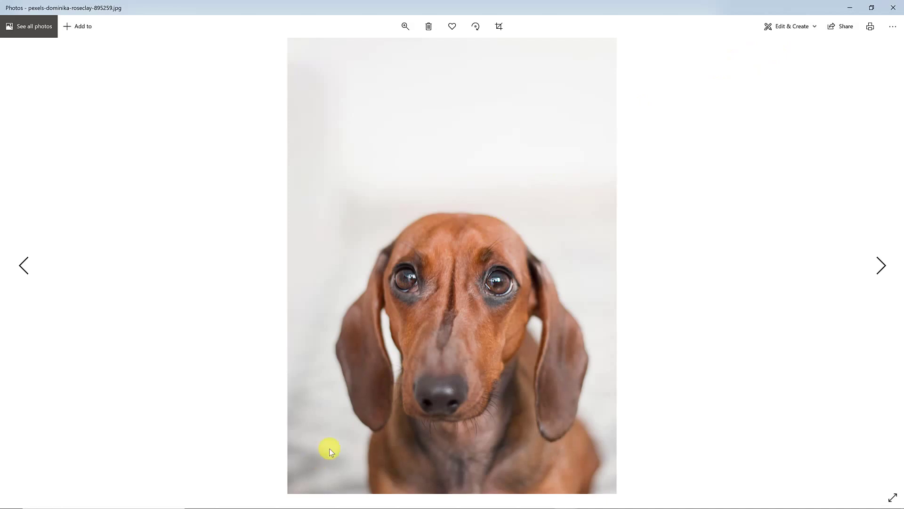
{"action": "left_click", "coordinate": [893, 8]}
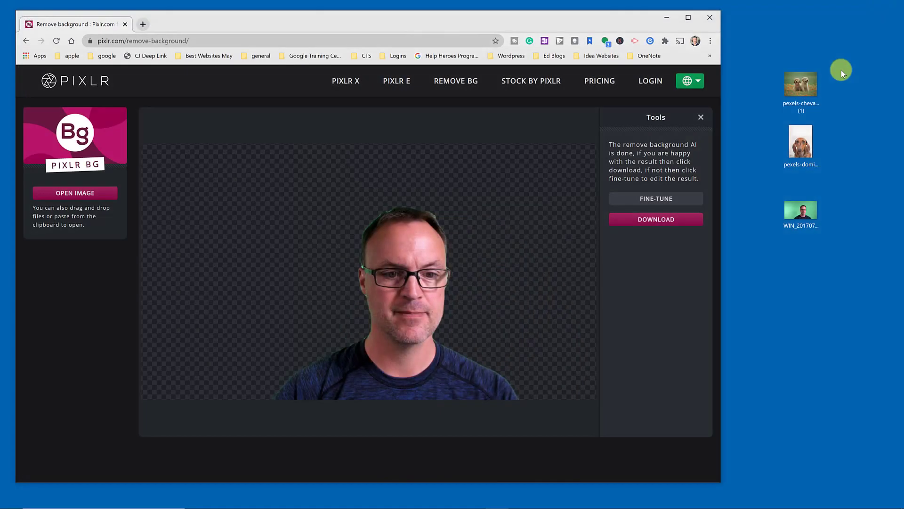
Load the dachshund photo pre-resized to Web size, retrying after the first attempt errors.
{"action": "left_click_drag", "start_coordinate": [801, 143], "coordinate": [476, 264]}
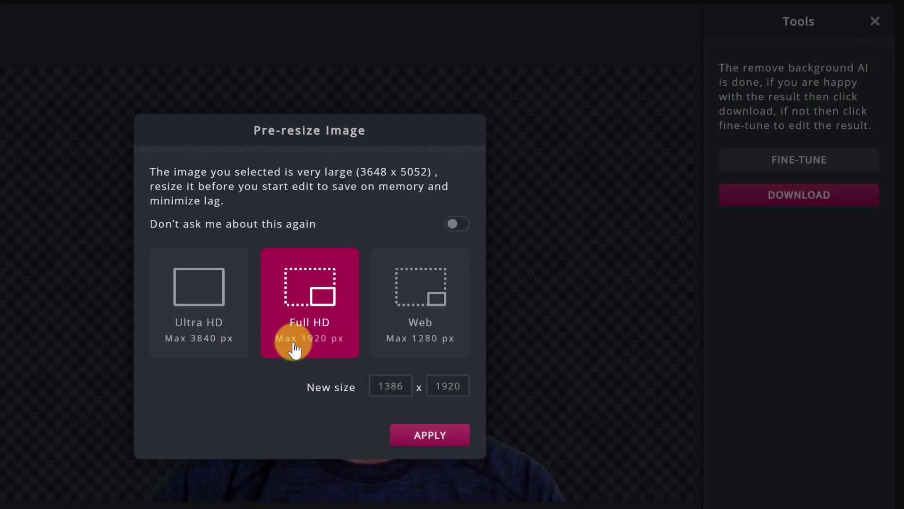
{"action": "left_click", "coordinate": [418, 306]}
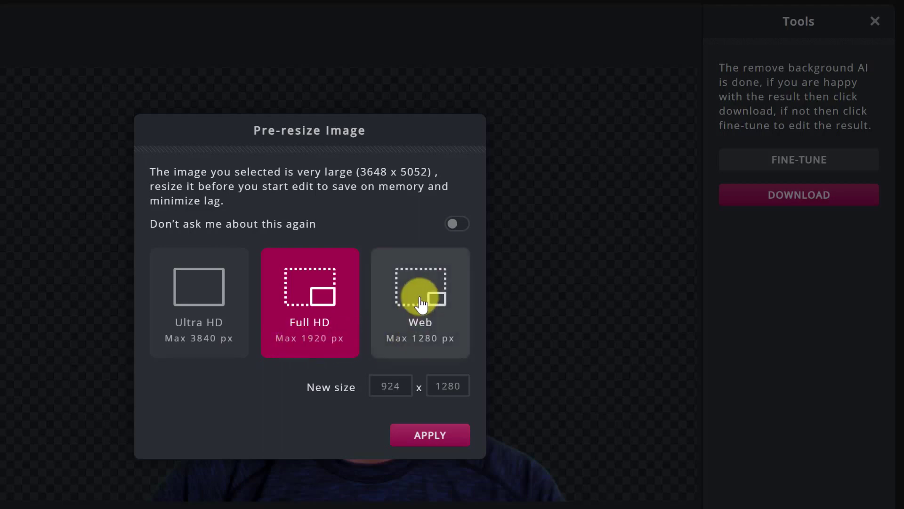
{"action": "left_click", "coordinate": [426, 432]}
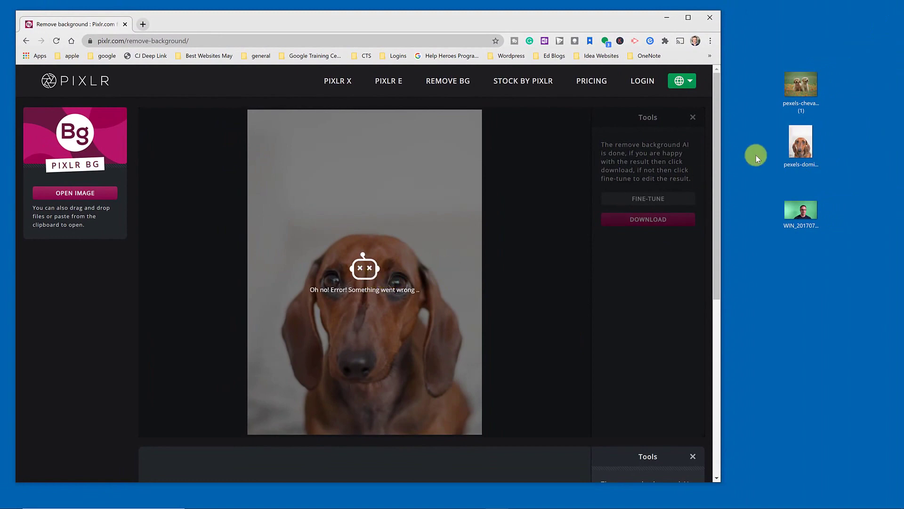
{"action": "left_click_drag", "start_coordinate": [800, 142], "coordinate": [424, 238]}
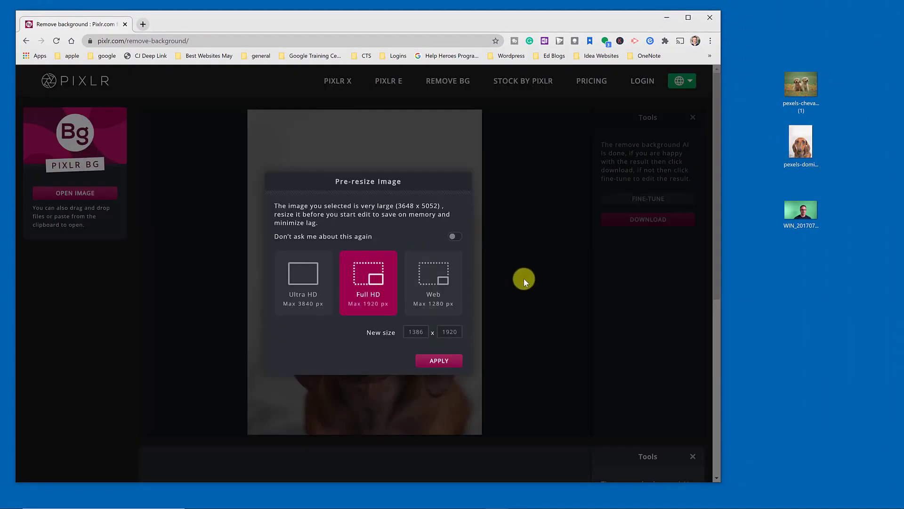
{"action": "left_click", "coordinate": [459, 284]}
{"action": "left_click", "coordinate": [439, 361]}
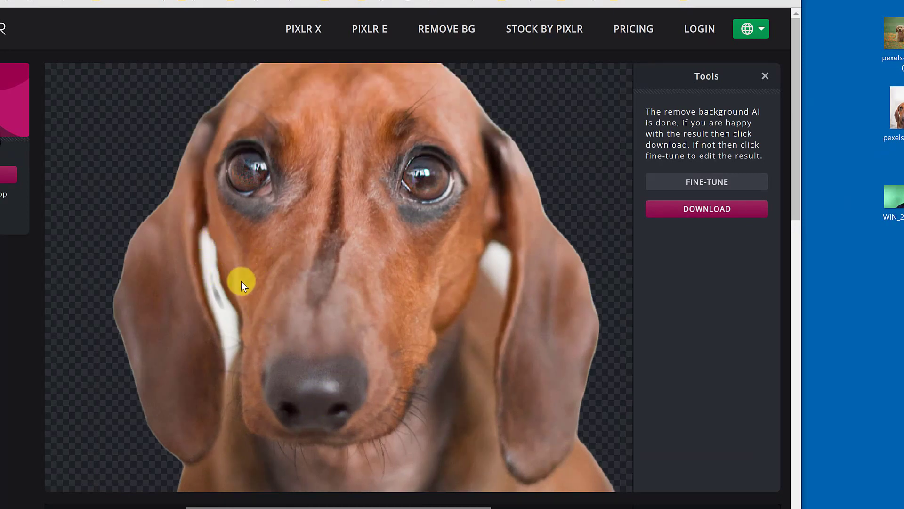
Remove the white patch on the dachshund's left cheek with the Fine-tune Magic tool.
{"action": "left_click", "coordinate": [698, 183]}
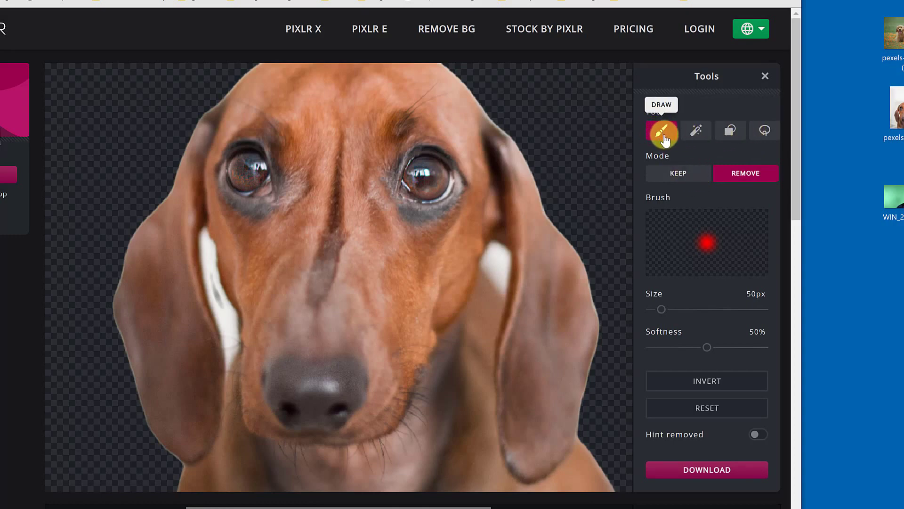
{"action": "left_click", "coordinate": [695, 135]}
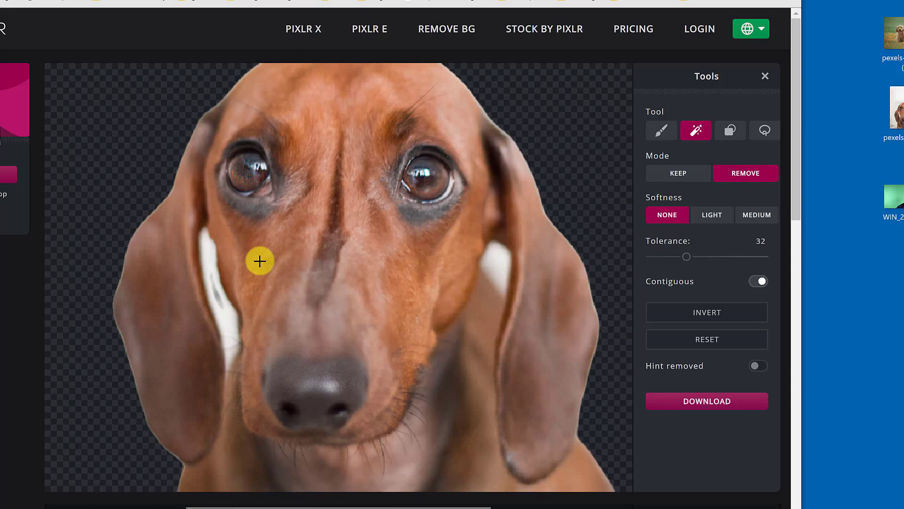
{"action": "left_click", "coordinate": [210, 252]}
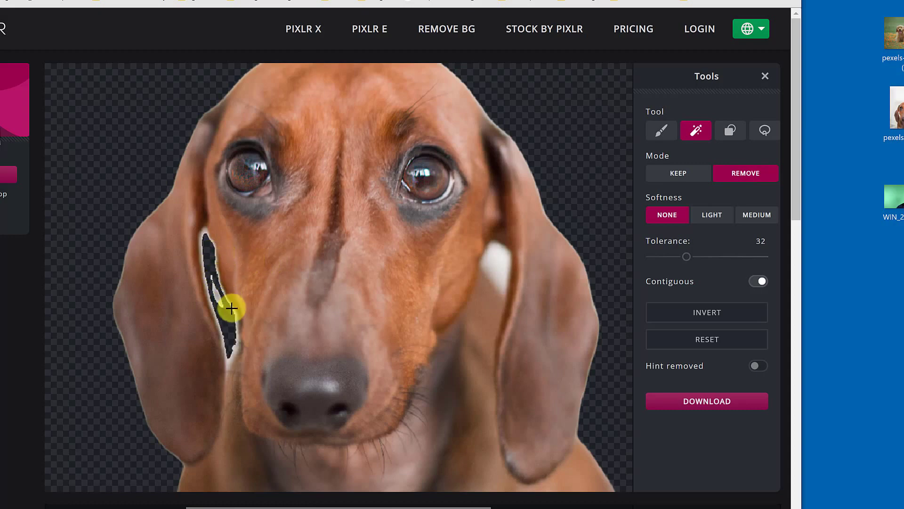
Erase leftovers around the cheek with a 23px brush, then preview the puppies photo.
{"action": "left_click", "coordinate": [659, 131]}
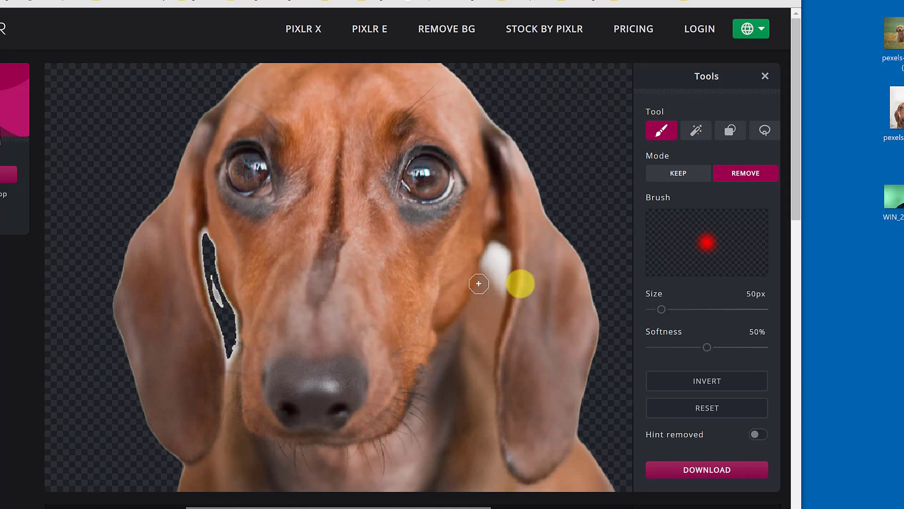
{"action": "left_click_drag", "start_coordinate": [659, 310], "coordinate": [656, 310]}
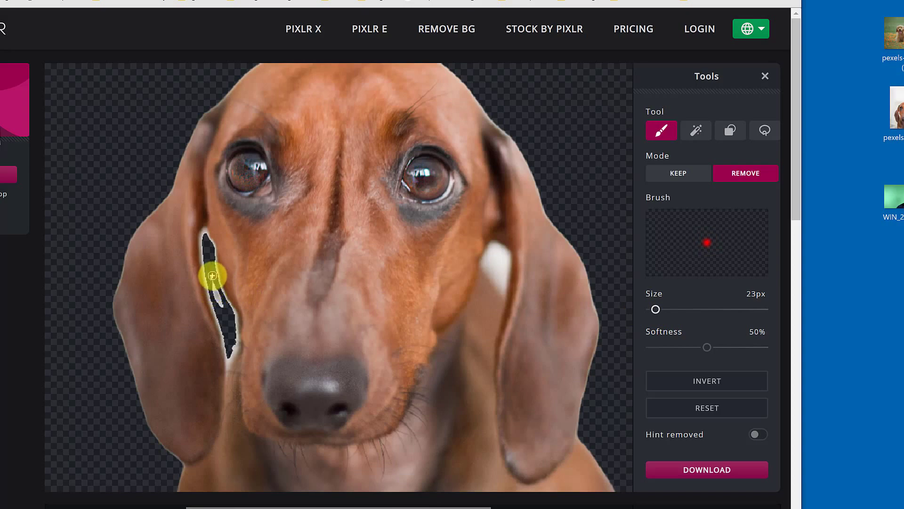
{"action": "left_click_drag", "start_coordinate": [222, 305], "coordinate": [216, 293]}
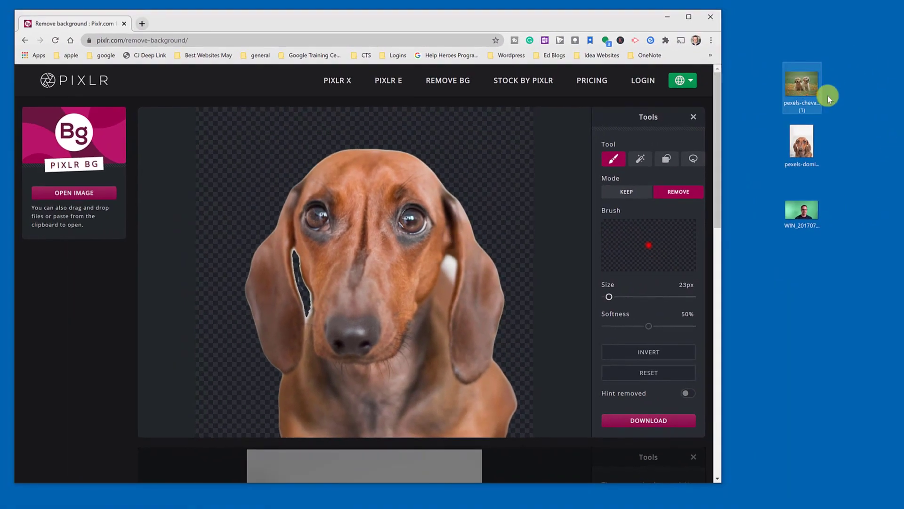
{"action": "double_click", "coordinate": [806, 90]}
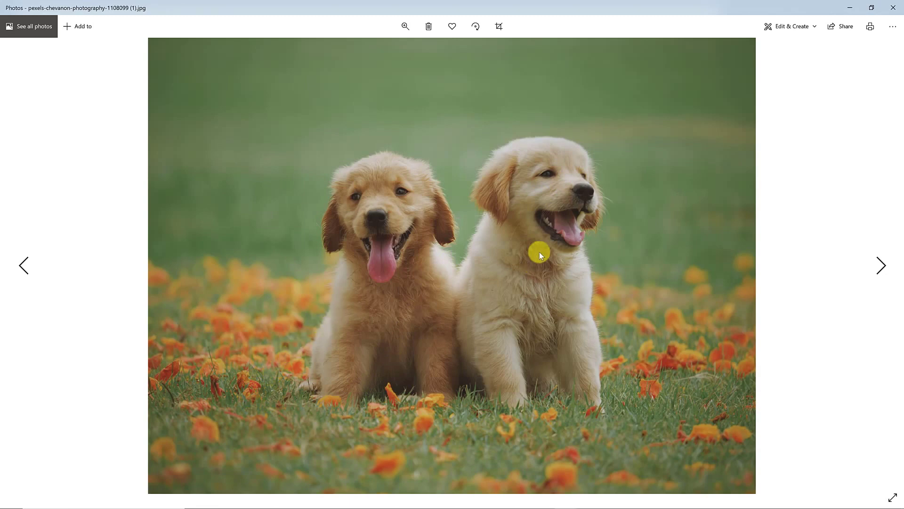
Load the two-puppies photo pre-resized to Web size 1280 x 960 for automatic removal.
{"action": "left_click", "coordinate": [892, 9]}
{"action": "left_click_drag", "start_coordinate": [807, 84], "coordinate": [360, 264]}
{"action": "left_click", "coordinate": [436, 285]}
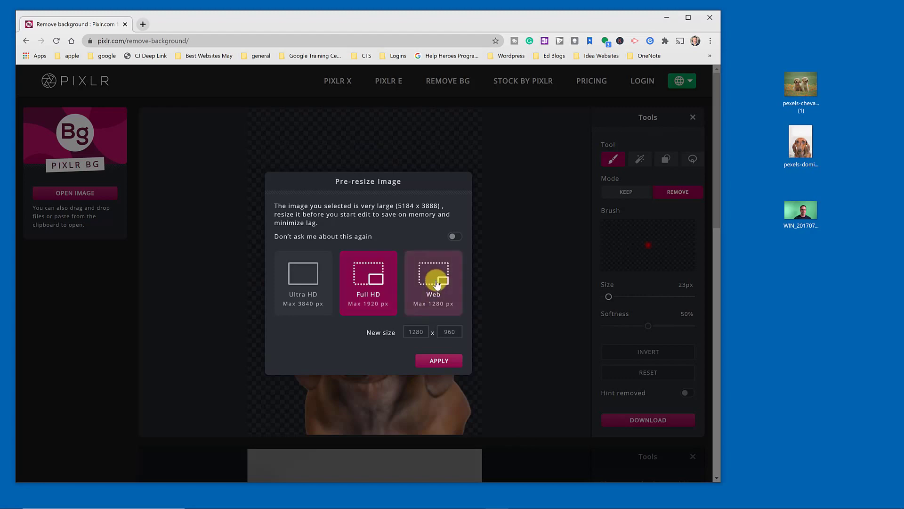
{"action": "left_click", "coordinate": [439, 361]}
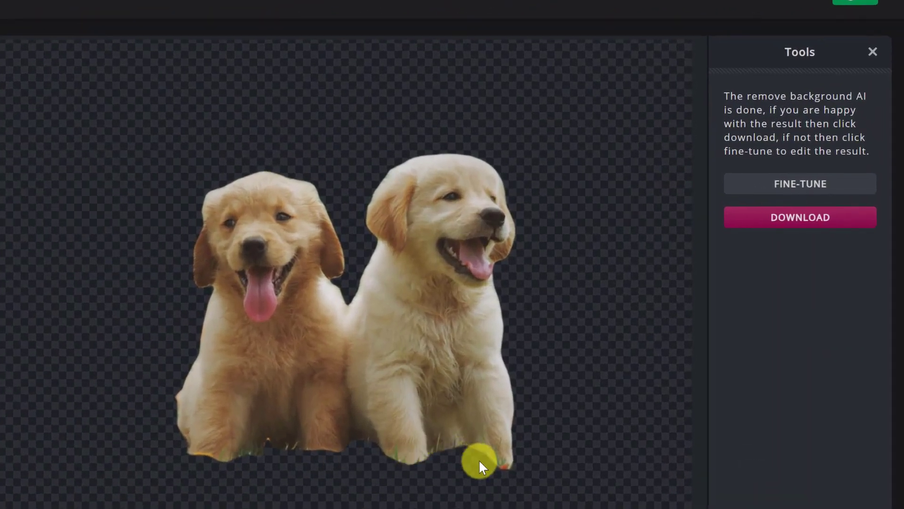
Paint the grass back beneath the puppies using an 85px brush in Keep mode.
{"action": "left_click", "coordinate": [782, 189]}
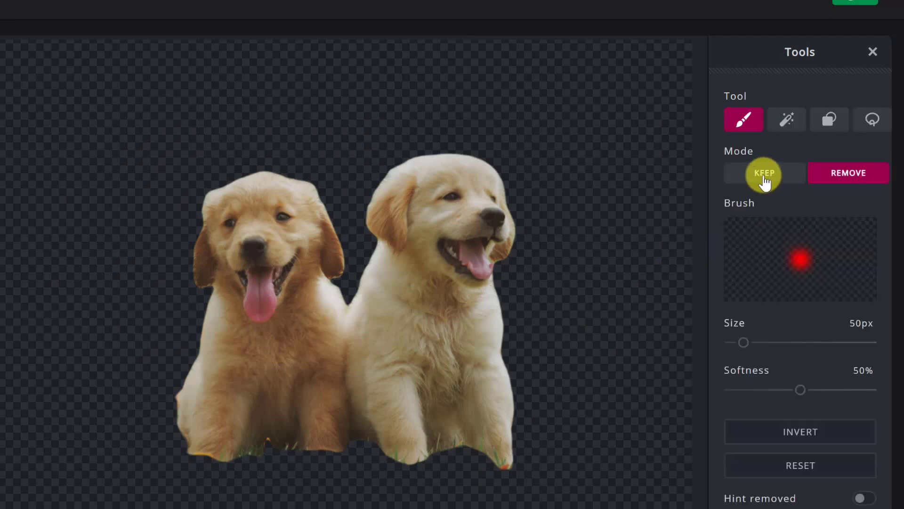
{"action": "left_click", "coordinate": [765, 181]}
{"action": "left_click", "coordinate": [741, 123]}
{"action": "left_click_drag", "start_coordinate": [744, 343], "coordinate": [753, 343]}
{"action": "mouse_move", "coordinate": [179, 400]}
{"action": "left_mouse_down"}
{"action": "mouse_move", "coordinate": [211, 451]}
{"action": "mouse_move", "coordinate": [201, 453]}
{"action": "mouse_move", "coordinate": [477, 450]}
{"action": "mouse_move", "coordinate": [513, 462]}
{"action": "left_mouse_up"}
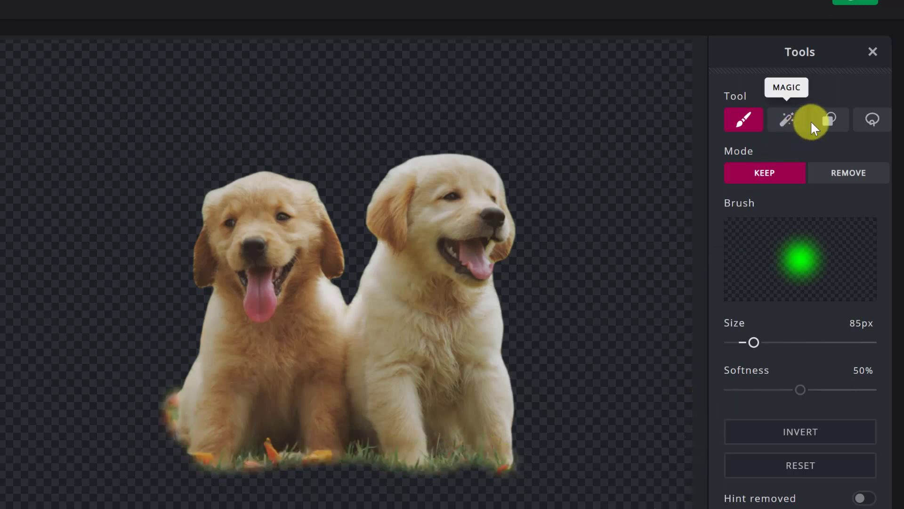
{"action": "left_click", "coordinate": [829, 120]}
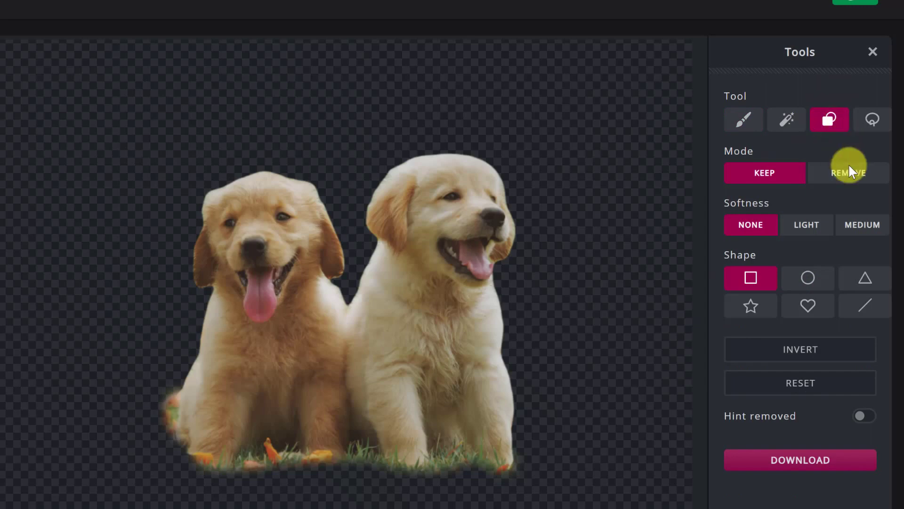
Cut a heart-shaped hole between the two puppies with the Shape tool in Remove mode.
{"action": "left_click", "coordinate": [850, 178]}
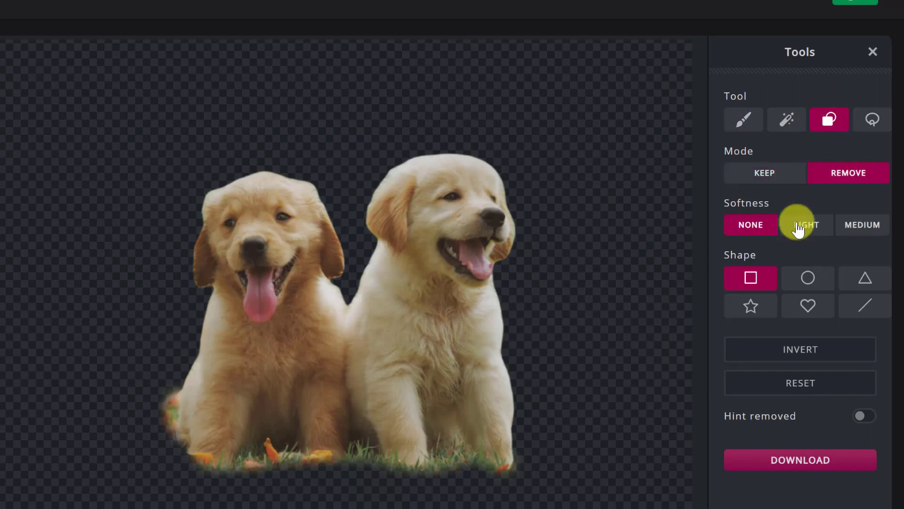
{"action": "left_click", "coordinate": [807, 306]}
{"action": "left_click_drag", "start_coordinate": [375, 309], "coordinate": [394, 331]}
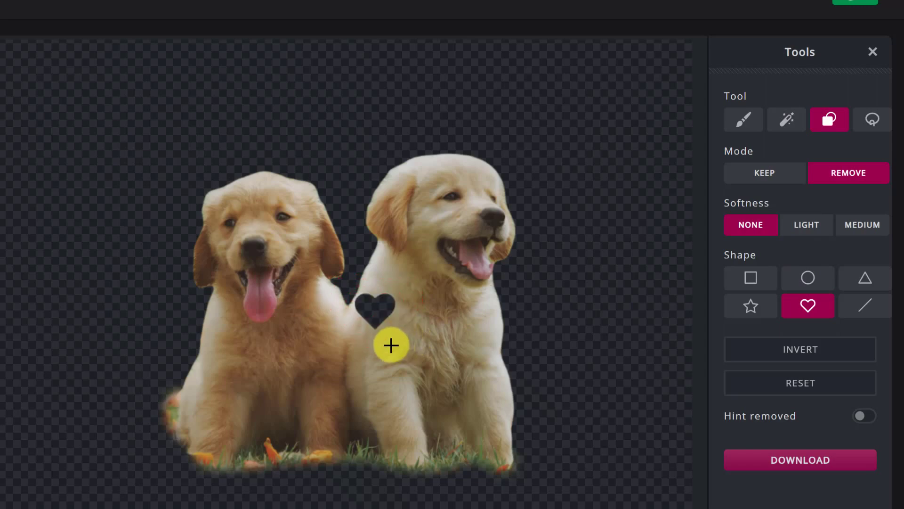
Try Invert and Hint removed, then invert back to puppies on transparency.
{"action": "left_click", "coordinate": [792, 362]}
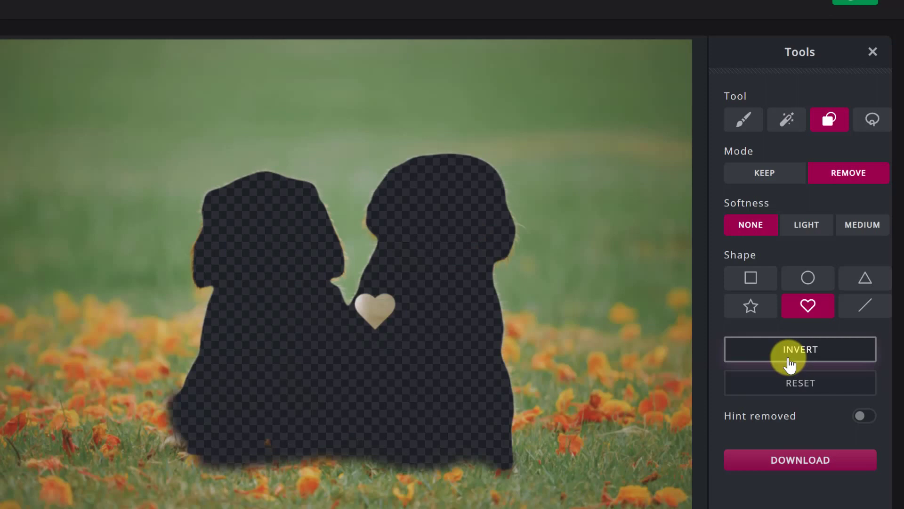
{"action": "left_click", "coordinate": [862, 417]}
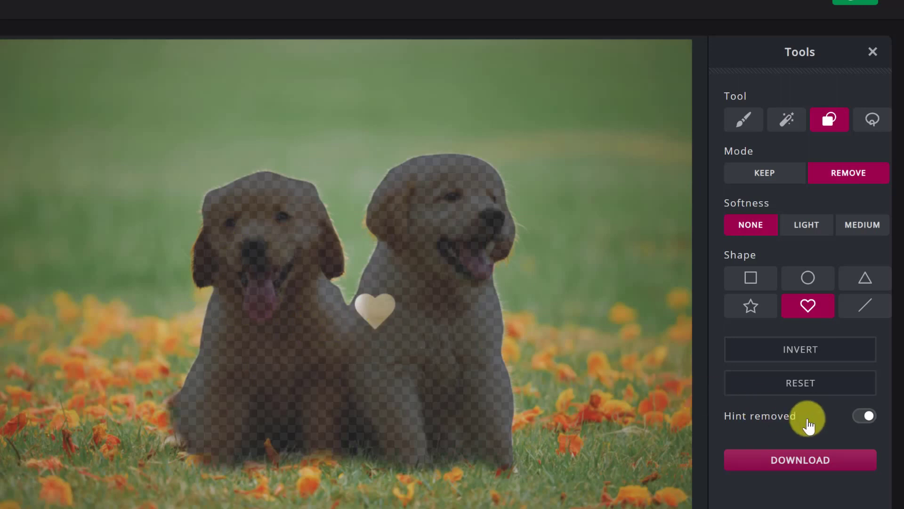
{"action": "left_click", "coordinate": [861, 417]}
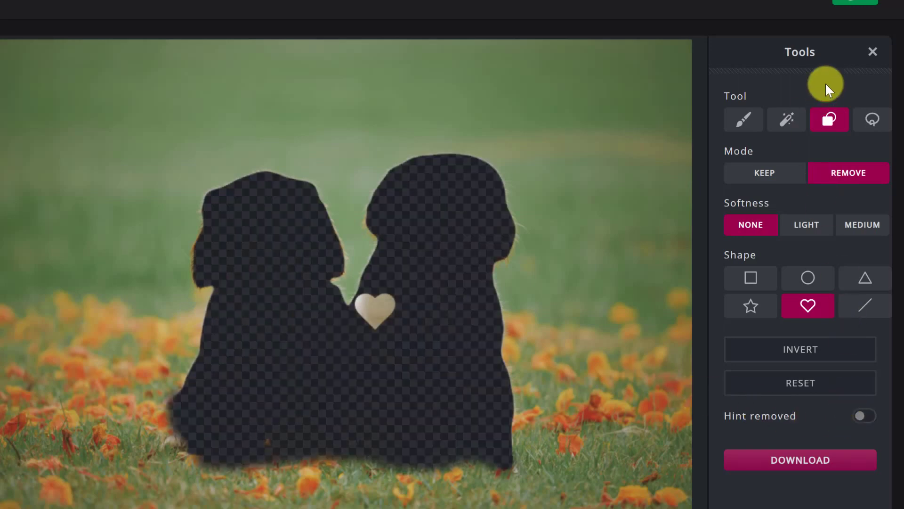
{"action": "left_click", "coordinate": [799, 352]}
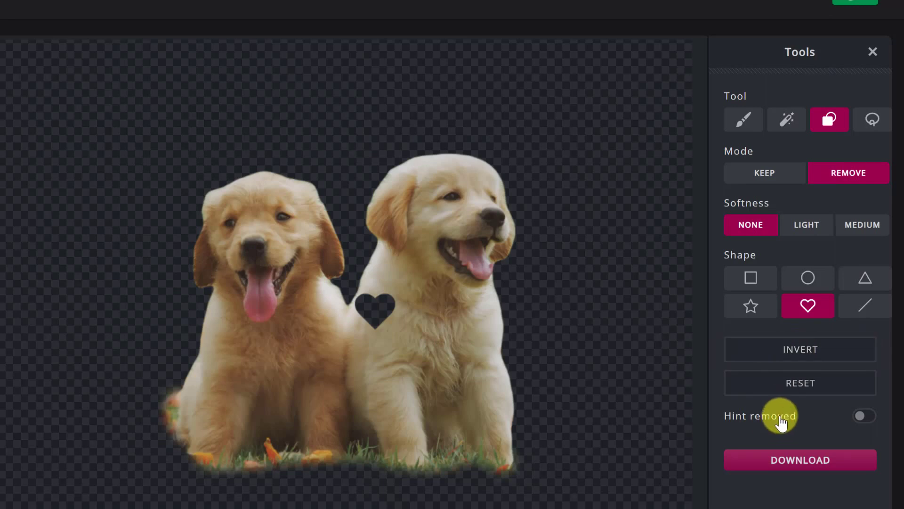